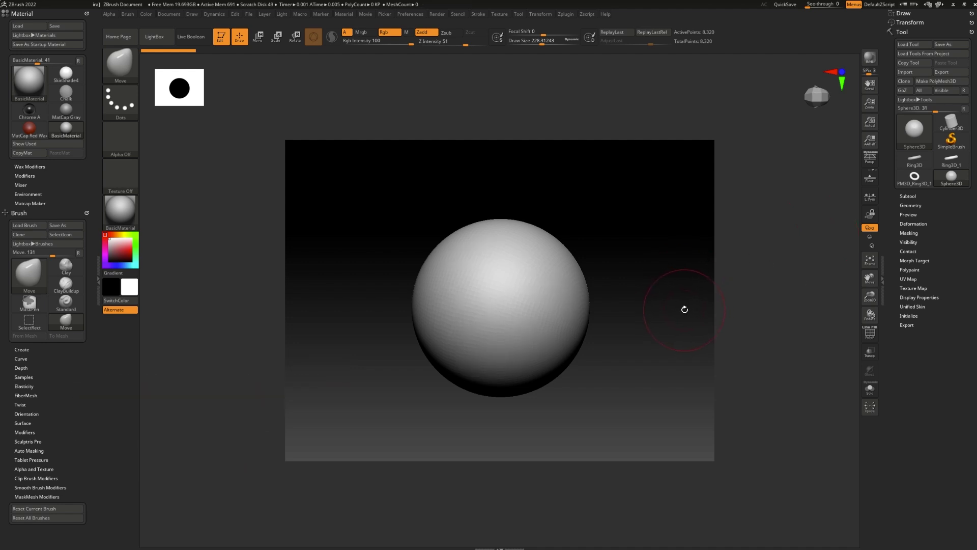
Step: Create a new document with WSize on, without saving the changes to the current one
left_click_drag(621, 211, 585, 198, "alt")
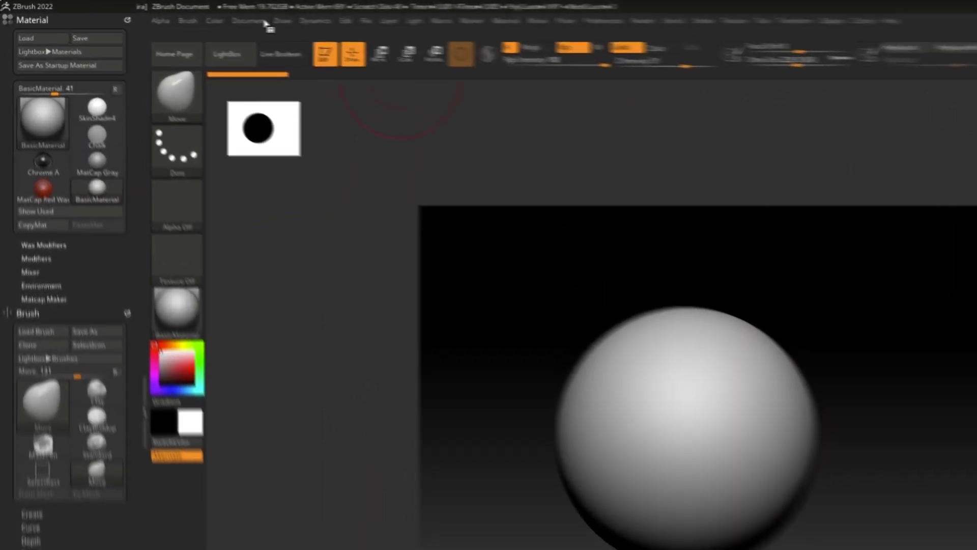
left_click(179, 14)
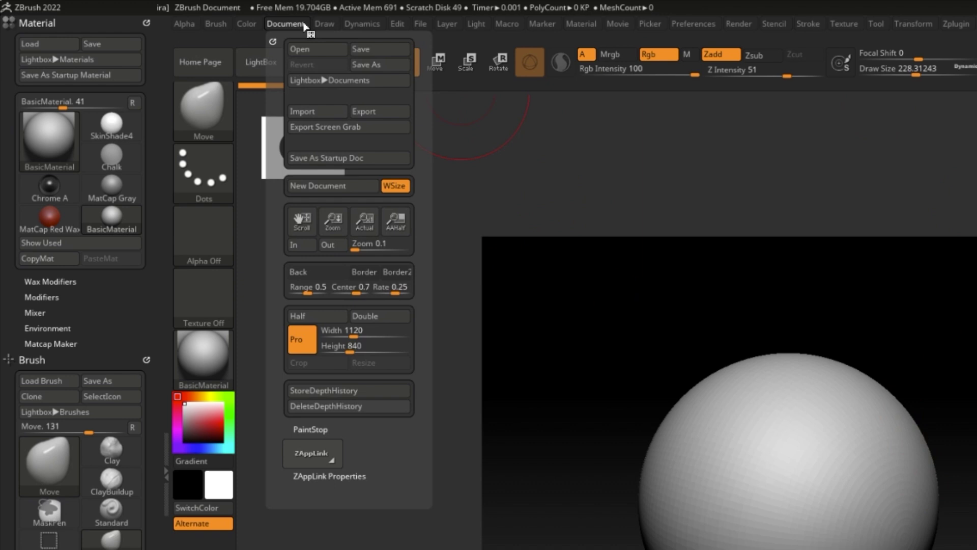
left_click(326, 193)
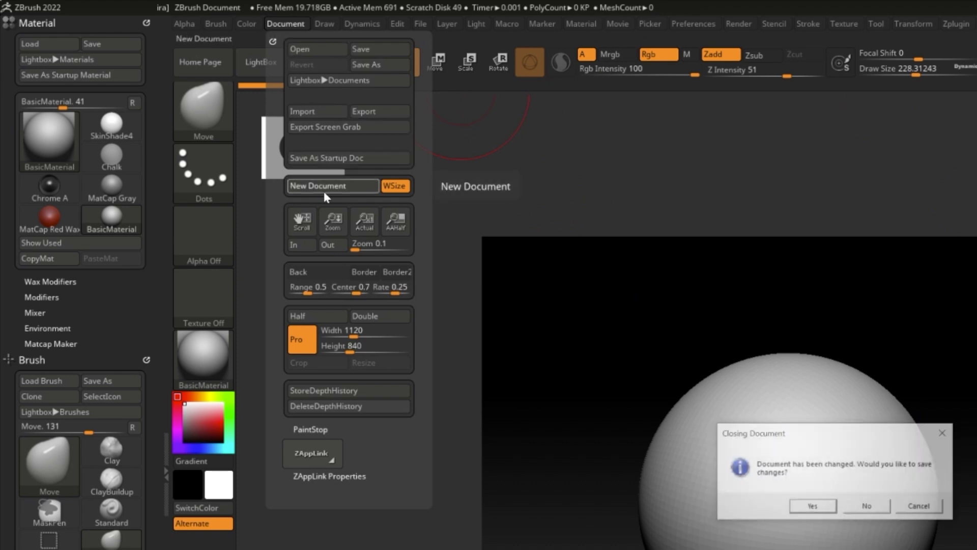
left_click(869, 507)
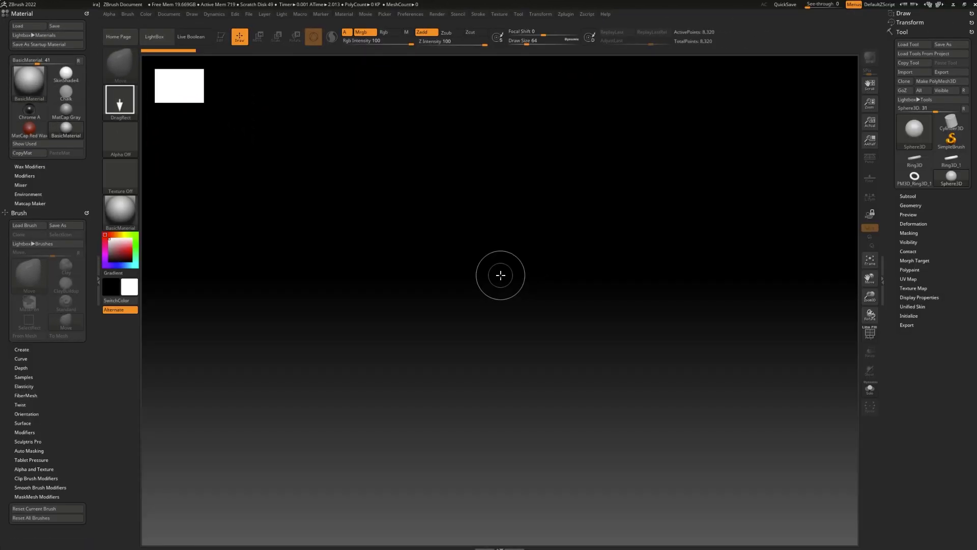
Step: Draw a large sphere in the middle of the empty canvas and put it in edit mode
left_click_drag(500, 275, 516, 486)
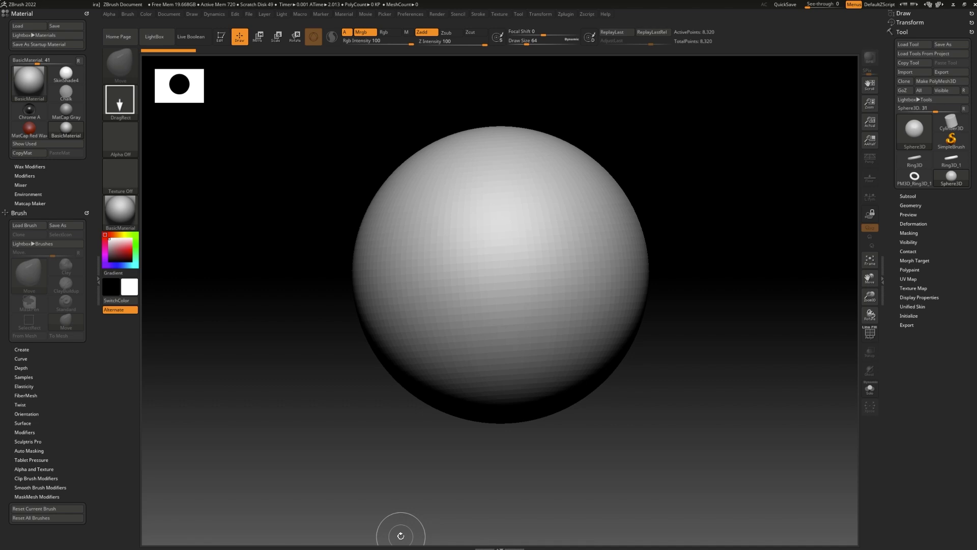
key("t")
key("ctrl")
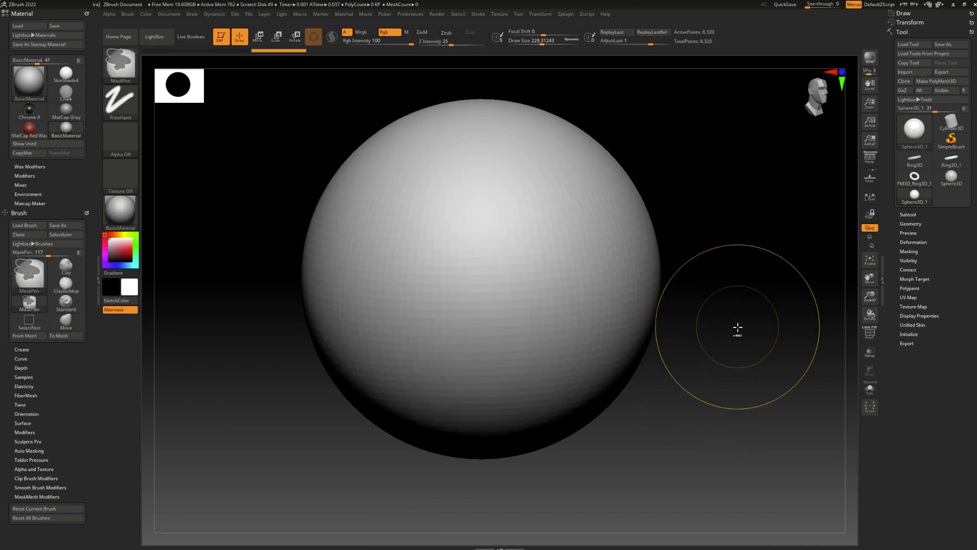
Step: Convert the masked sphere primitive to a PolyMesh3D and clear its mask
left_click(738, 328, "ctrl")
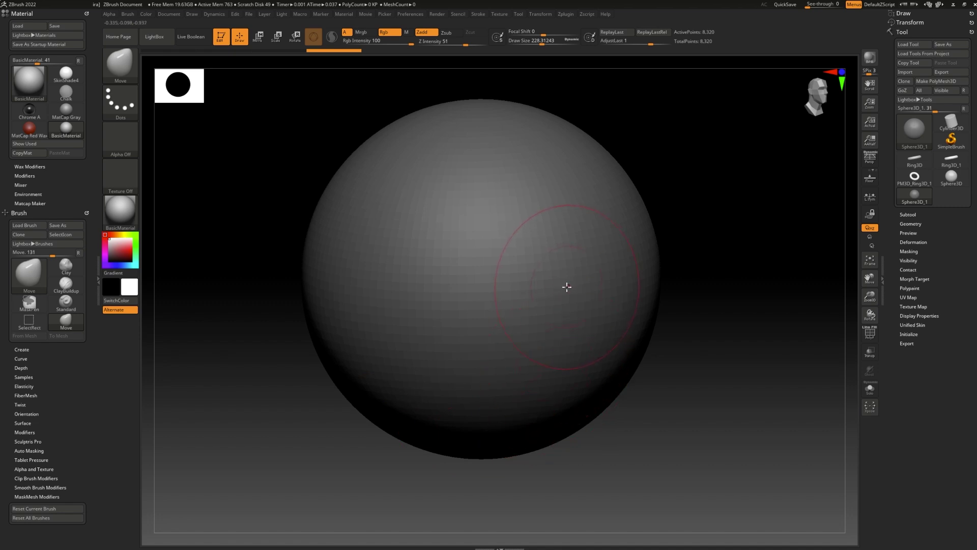
left_click(595, 198)
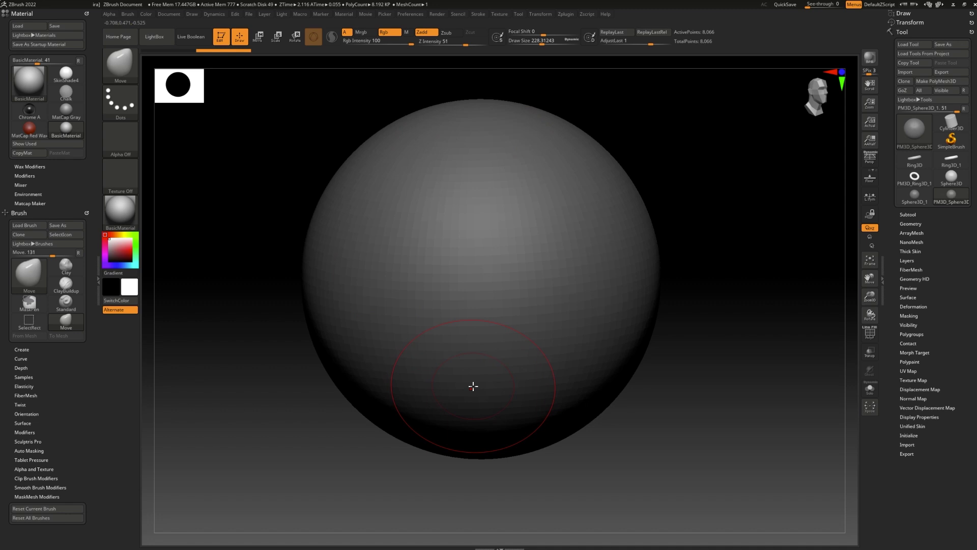
left_click_drag(727, 283, 804, 458, "ctrl")
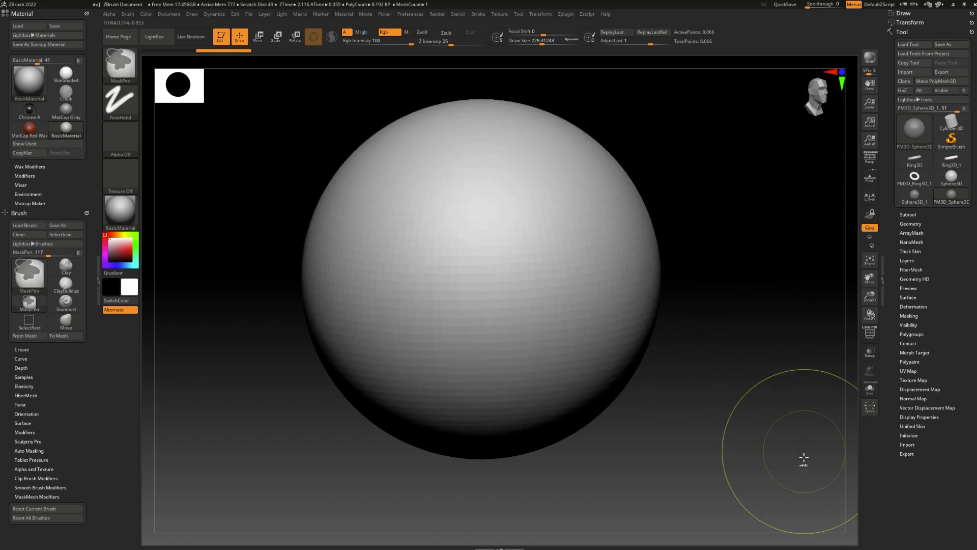
Step: Try pulling the sphere's surface with the Move brush and undo the stroke
mouse_move(766, 502)
left_mouse_down()
mouse_move(740, 500)
mouse_move(751, 462)
mouse_move(751, 473)
left_mouse_up()
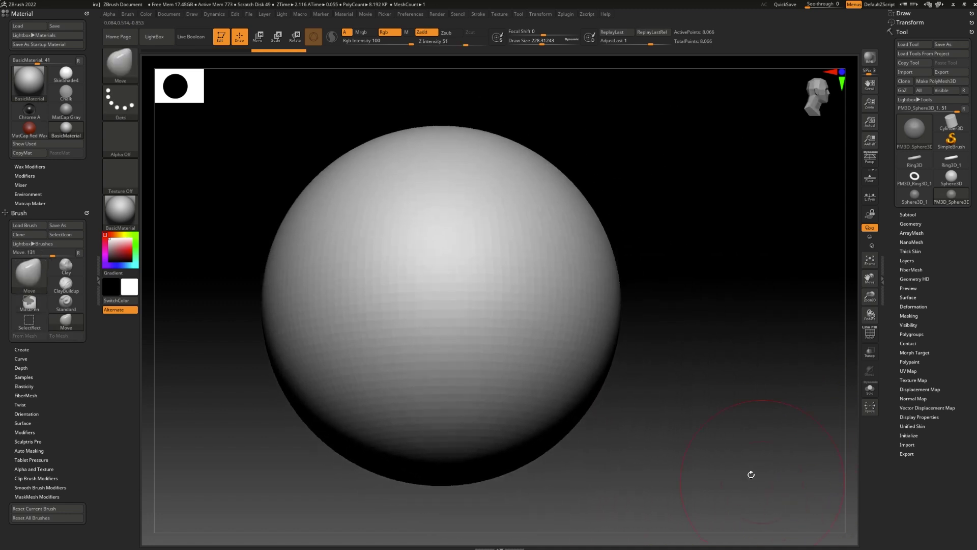
mouse_move(508, 266)
left_mouse_down()
mouse_move(381, 214)
mouse_move(471, 367)
left_mouse_up()
key("ctrl+z")
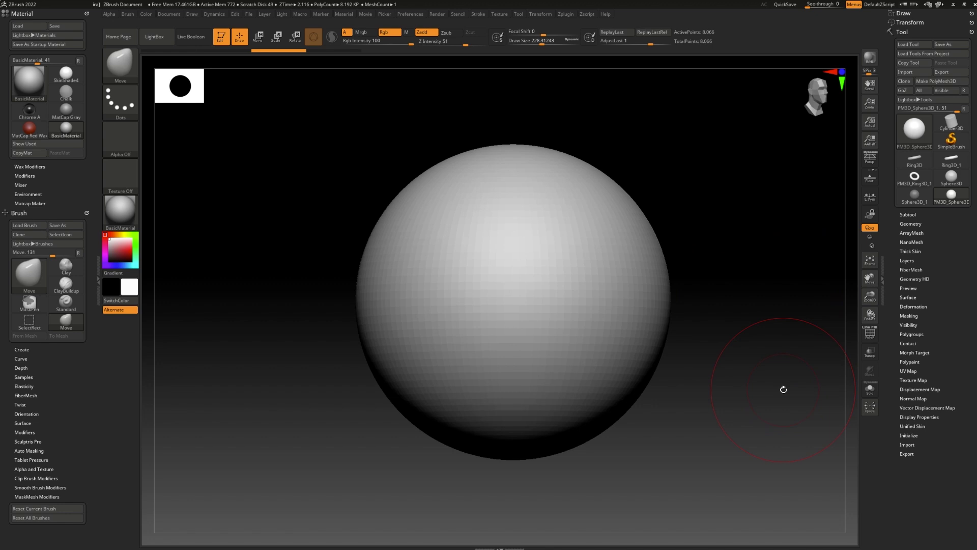
Step: Select the Paint brush and set the main colour to red
key("b")
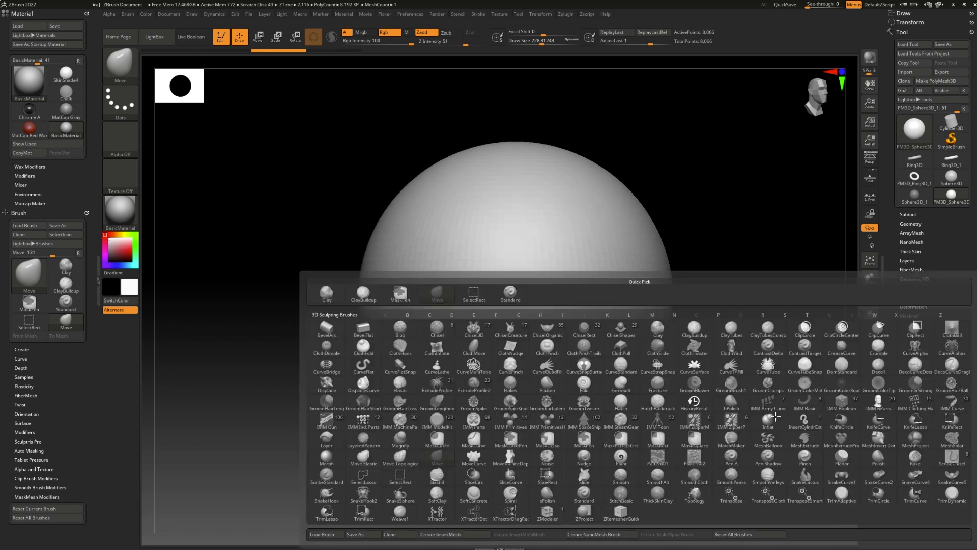
key("p")
key("a")
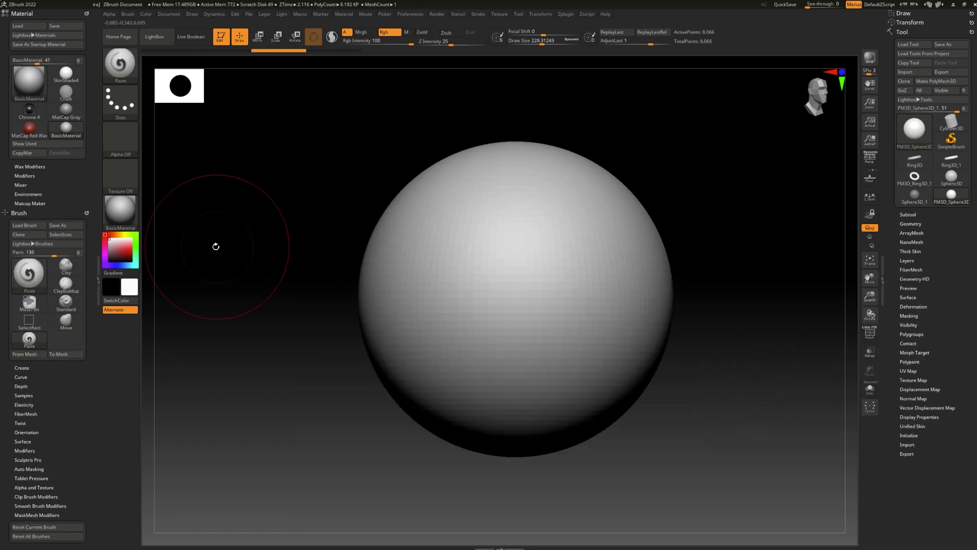
left_click(129, 250)
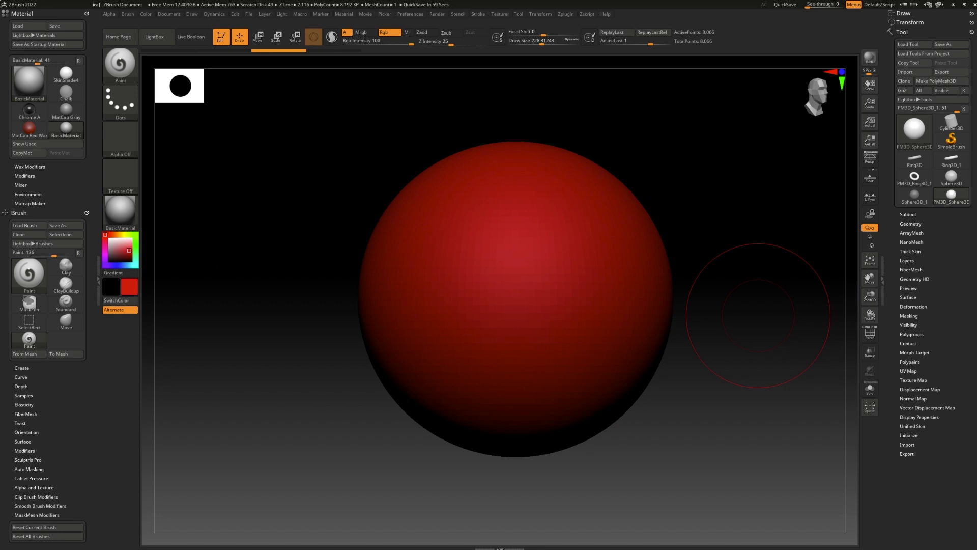
mouse_move(787, 196)
left_mouse_down()
mouse_move(796, 201)
mouse_move(786, 211)
left_mouse_up()
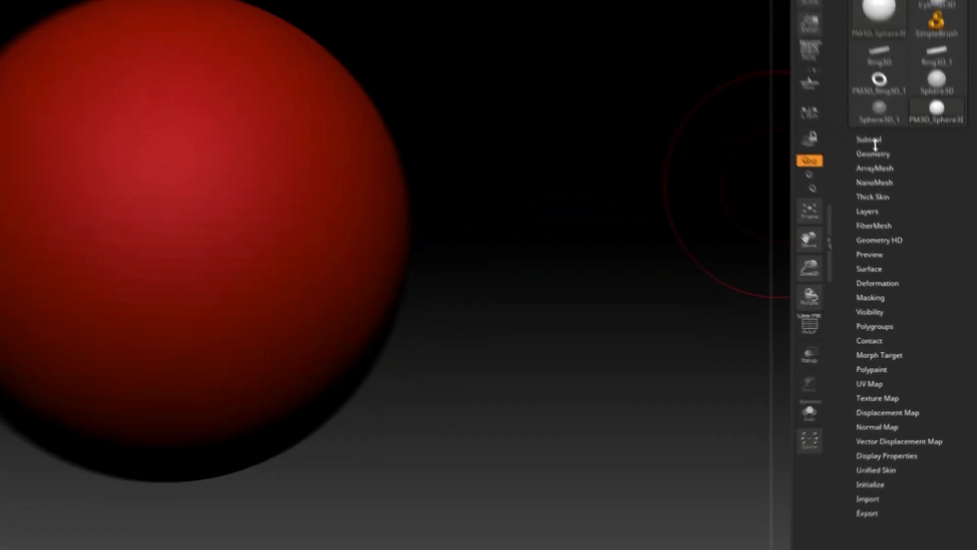
Step: Turn off the sphere subtool's polypaint display and carve a smiling mouth below the eyes with the DamStandard brush
left_click(907, 215)
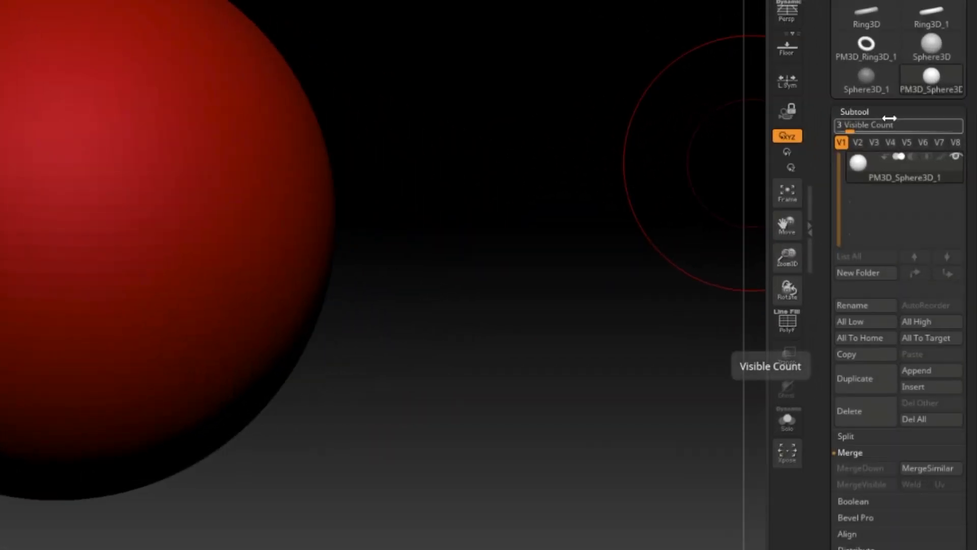
left_click(942, 160)
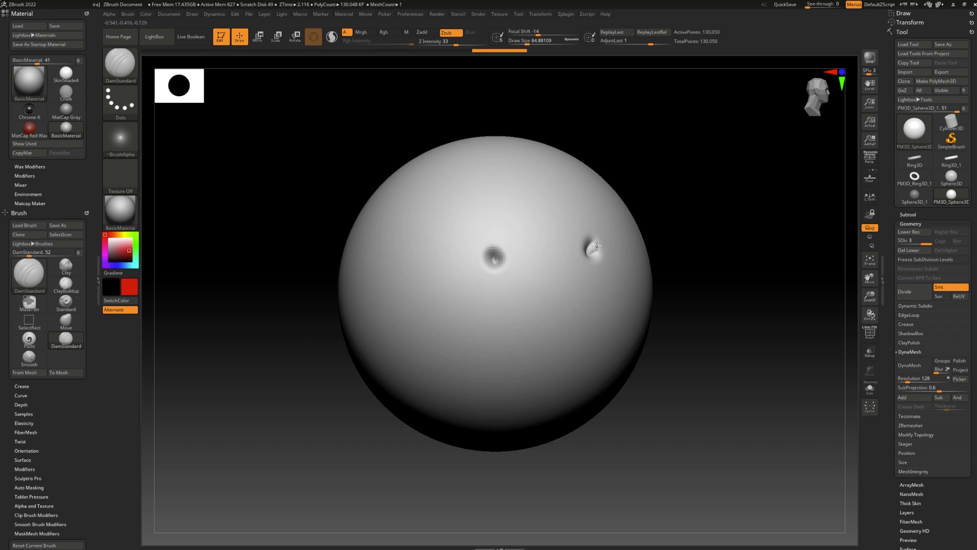
mouse_move(441, 303)
left_mouse_down()
mouse_move(453, 322)
mouse_move(583, 330)
mouse_move(637, 291)
left_mouse_up()
Step: Leave overlapping snapshots of the smiling sphere while moving it around the canvas, and remove them with Clear Document
mouse_move(725, 377)
left_mouse_down()
mouse_move(755, 387)
mouse_move(741, 343)
mouse_move(709, 371)
mouse_move(737, 395)
mouse_move(762, 384)
mouse_move(748, 461)
mouse_move(710, 473)
mouse_move(845, 502)
mouse_move(835, 460)
mouse_move(720, 469)
mouse_move(668, 494)
left_mouse_up()
left_click_drag(736, 526, 717, 496)
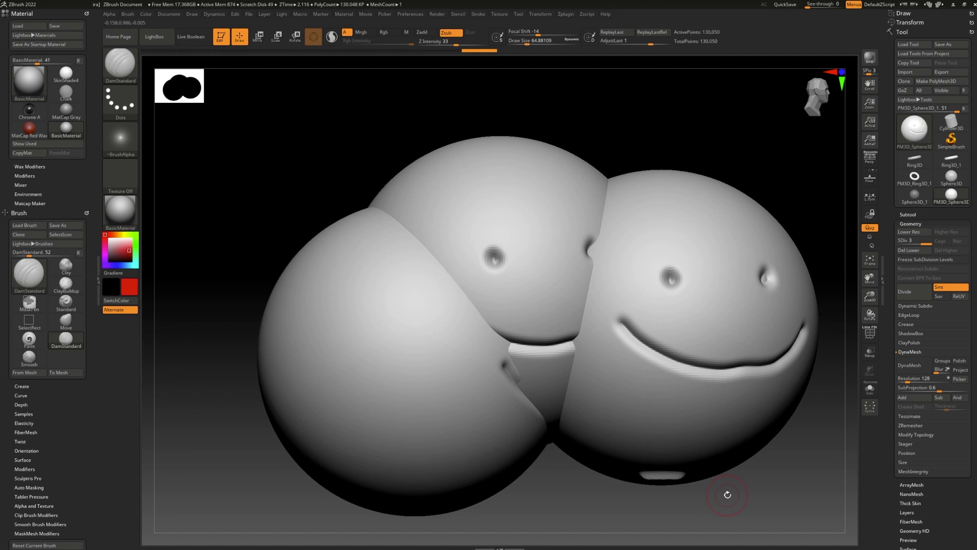
right_click(728, 495)
key("ctrl+n")
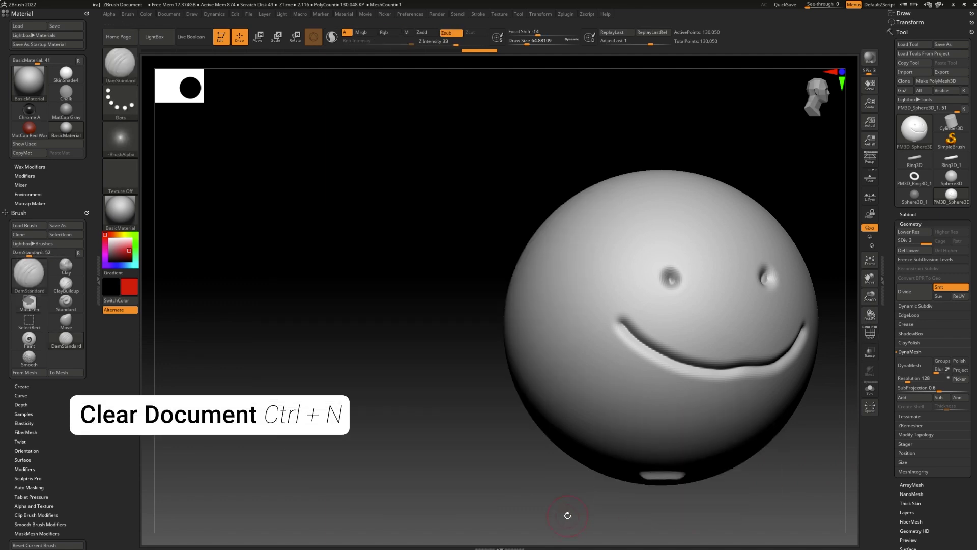
Step: Drop snapshots of the smiling sphere in the canvas's upper left and upper right areas, with the editable sphere between them
left_click_drag(802, 499, 493, 371, "alt")
left_click_drag(671, 412, 500, 361, "alt")
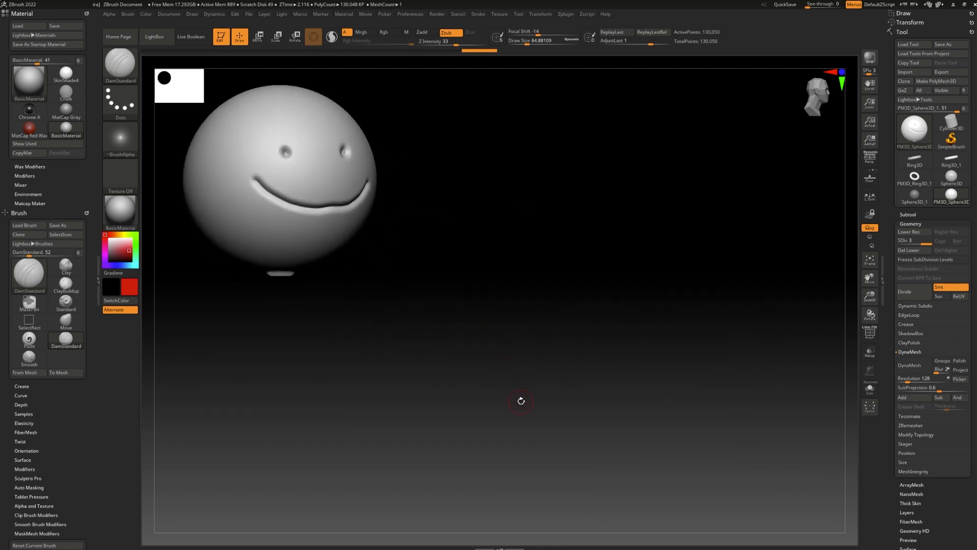
key("shift+s")
left_click_drag(522, 400, 670, 444, "alt")
key("shift+s")
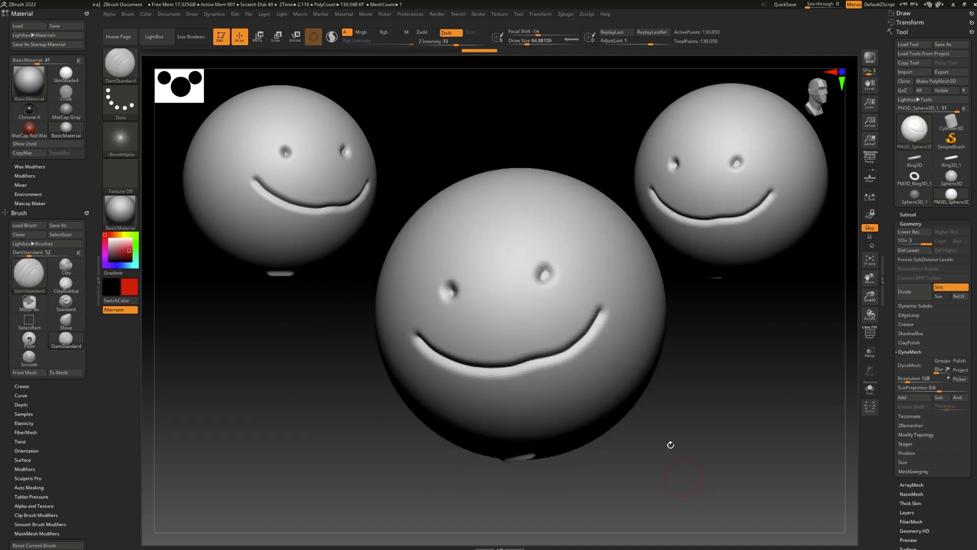
Step: Rework the mouth of the central editable sphere with the DamStandard brush
mouse_move(739, 375)
left_mouse_down()
mouse_move(747, 364)
mouse_move(726, 394)
left_mouse_up()
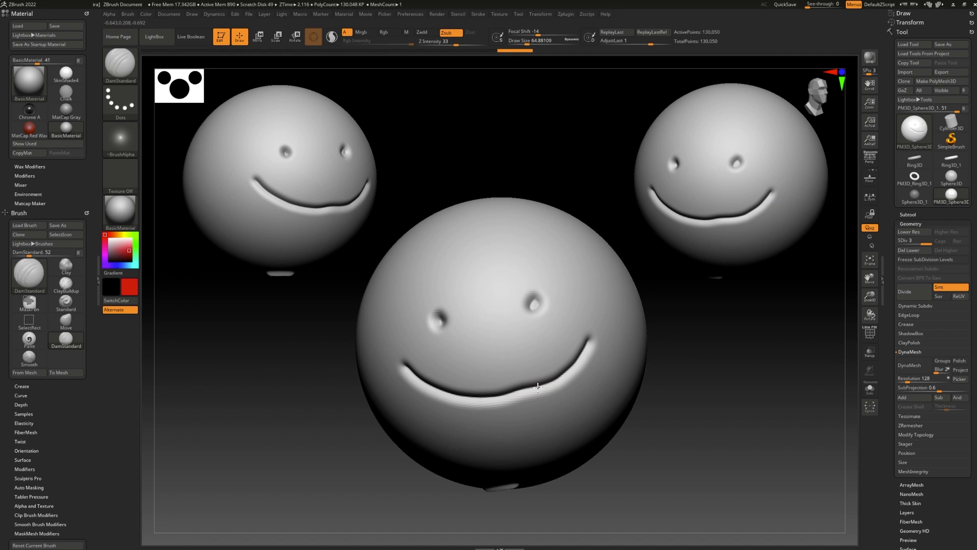
mouse_move(538, 387)
left_mouse_down()
mouse_move(566, 396)
mouse_move(571, 371)
left_mouse_up()
mouse_move(466, 400)
left_mouse_down()
mouse_move(461, 433)
mouse_move(439, 383)
left_mouse_up()
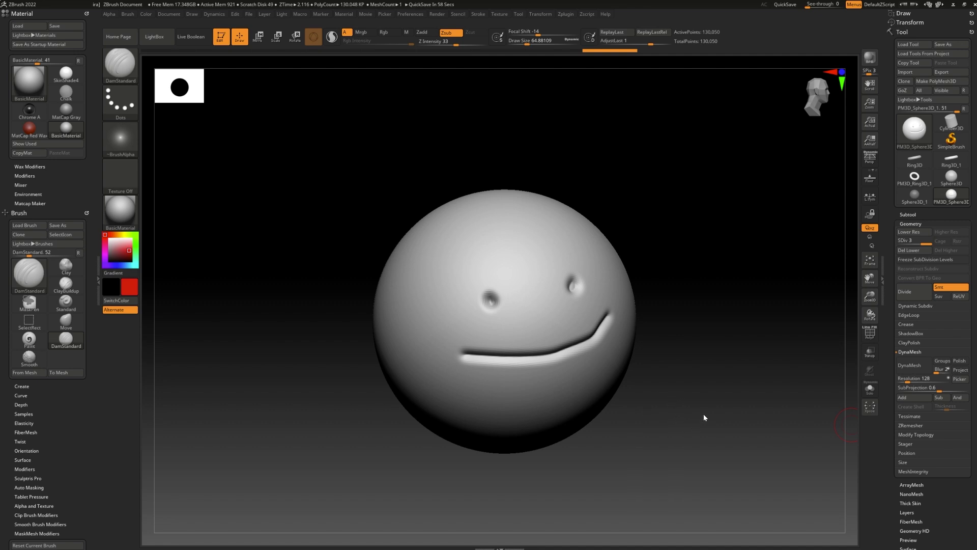
Step: Resize the document to a width of 1024 and a height of 1024 with the Pro proportion lock off
left_click(169, 14)
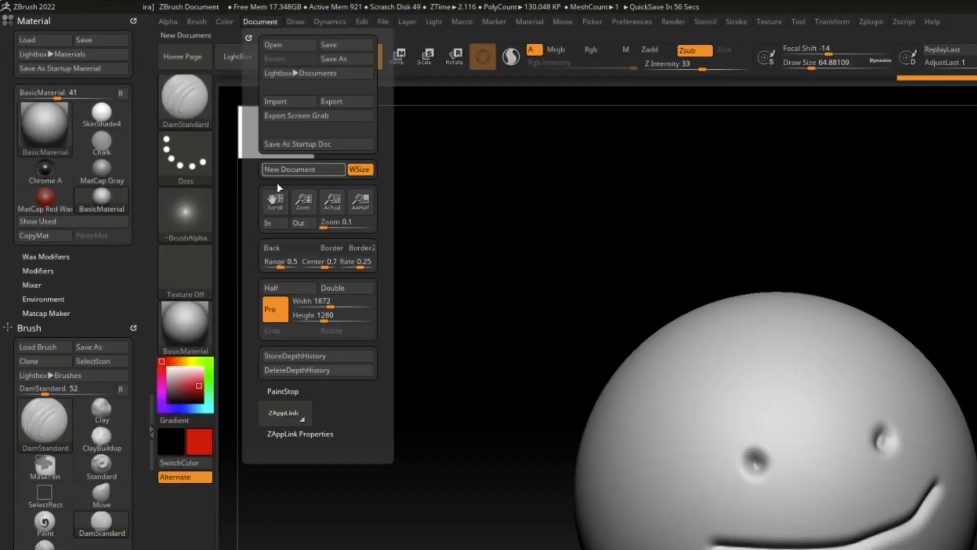
left_click(308, 299)
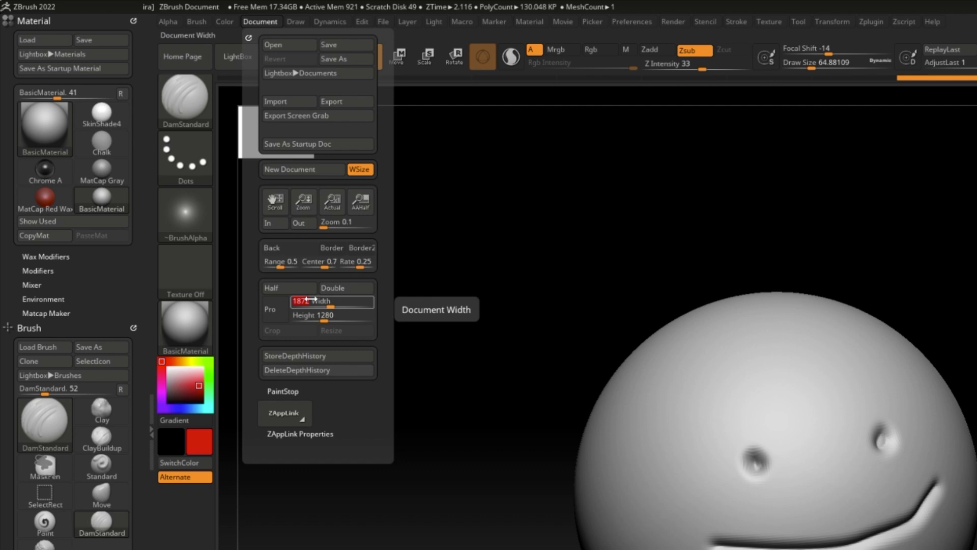
type("1024")
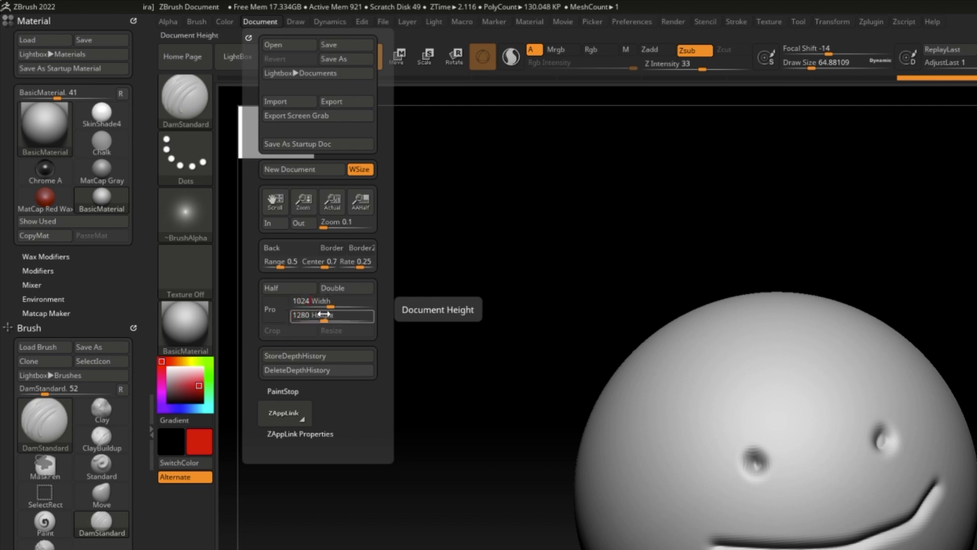
left_click(302, 315)
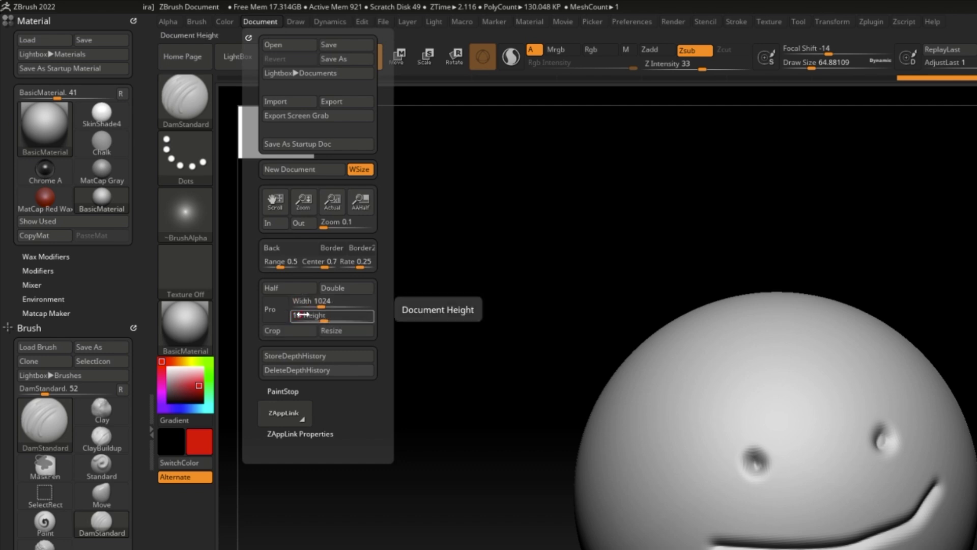
left_click(334, 334)
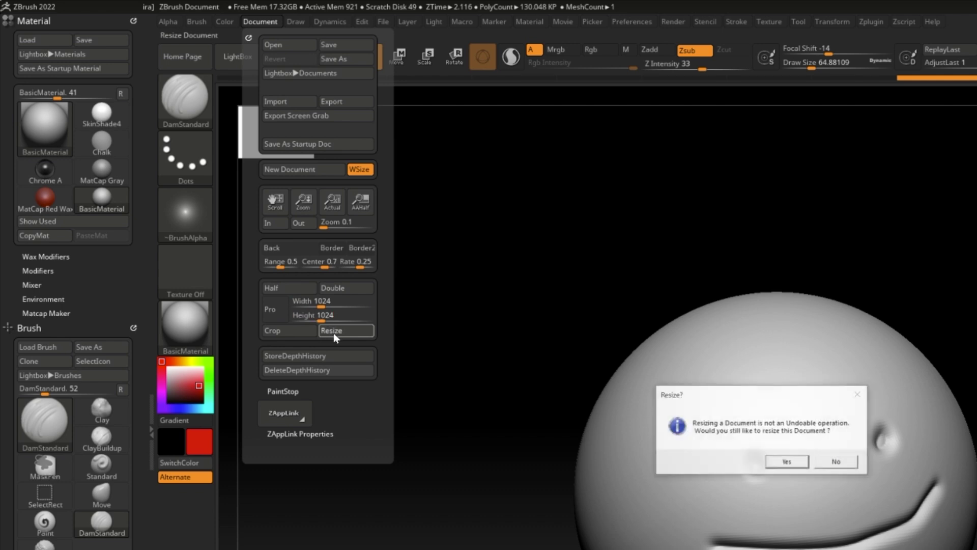
left_click(777, 457)
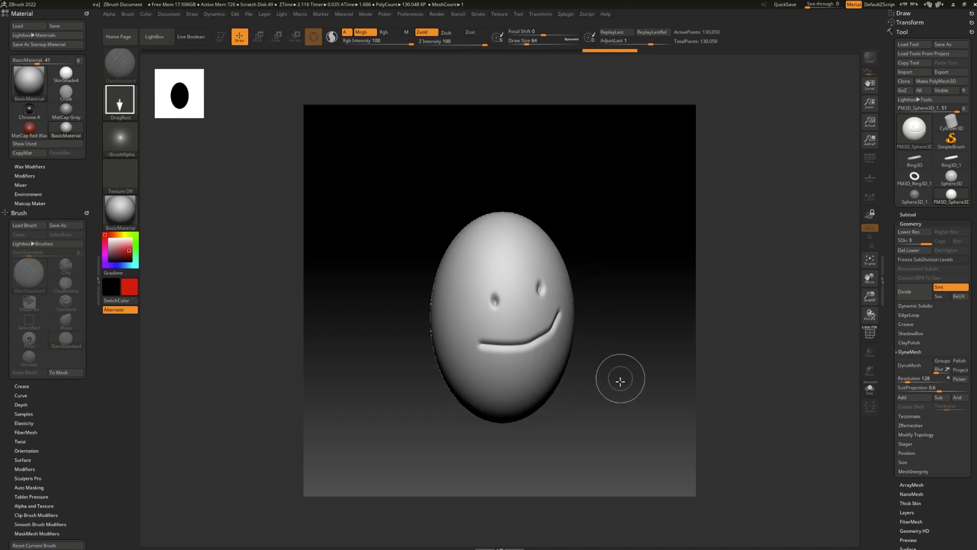
Step: Draw two sphere copies over the stretched one on the resized canvas and clear the document
mouse_move(604, 408)
left_mouse_down()
mouse_move(639, 406)
mouse_move(649, 539)
left_mouse_up()
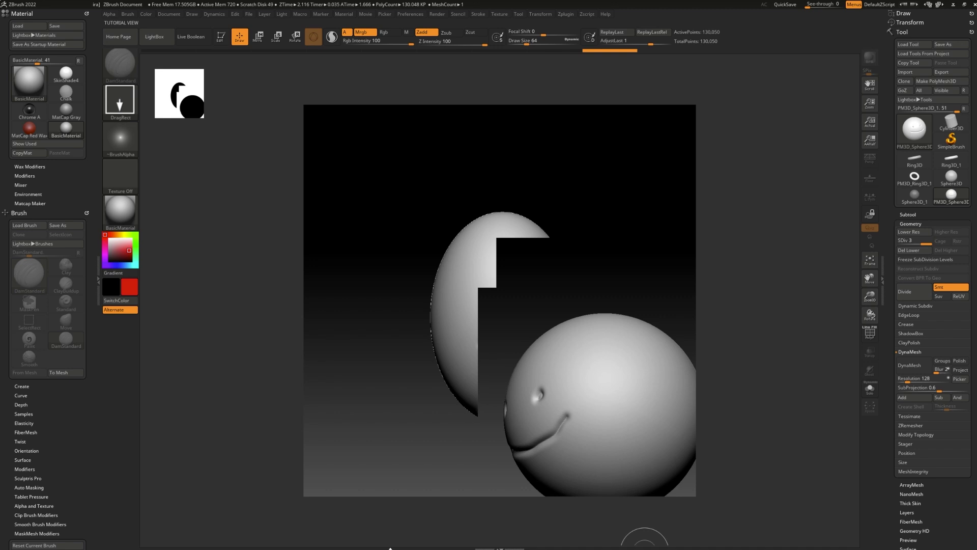
left_click_drag(414, 319, 402, 545)
key("ctrl+n")
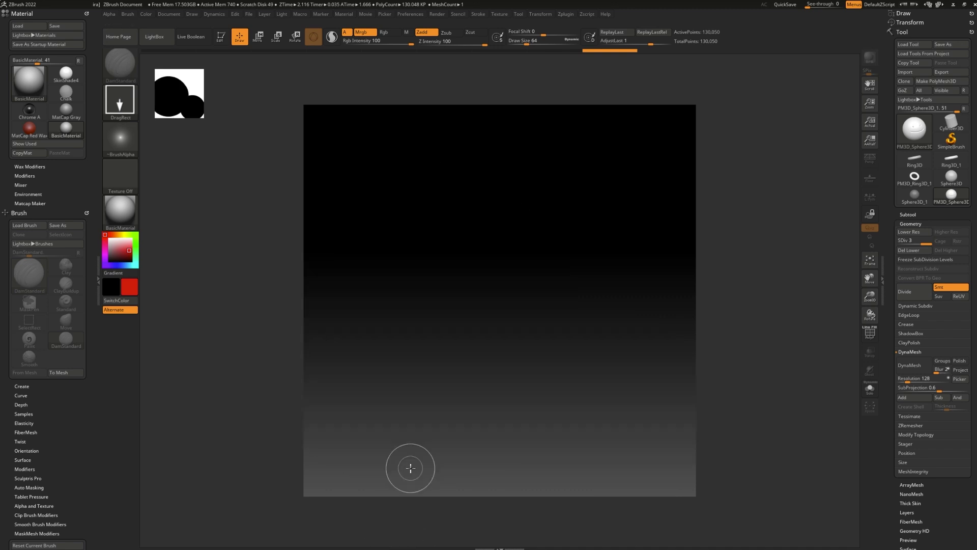
Step: Draw a new copy of the smiling sphere near the canvas centre and put it in edit mode
left_click_drag(497, 284, 485, 414)
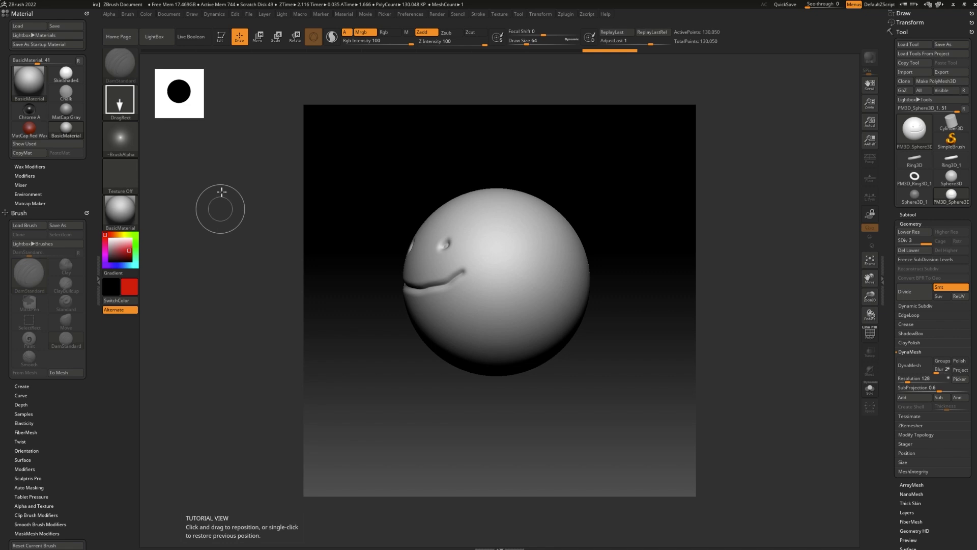
left_click(221, 37)
Step: Outside edit mode, draw six more smiling spheres of various sizes around and over the central one
left_click_drag(314, 197, 360, 212)
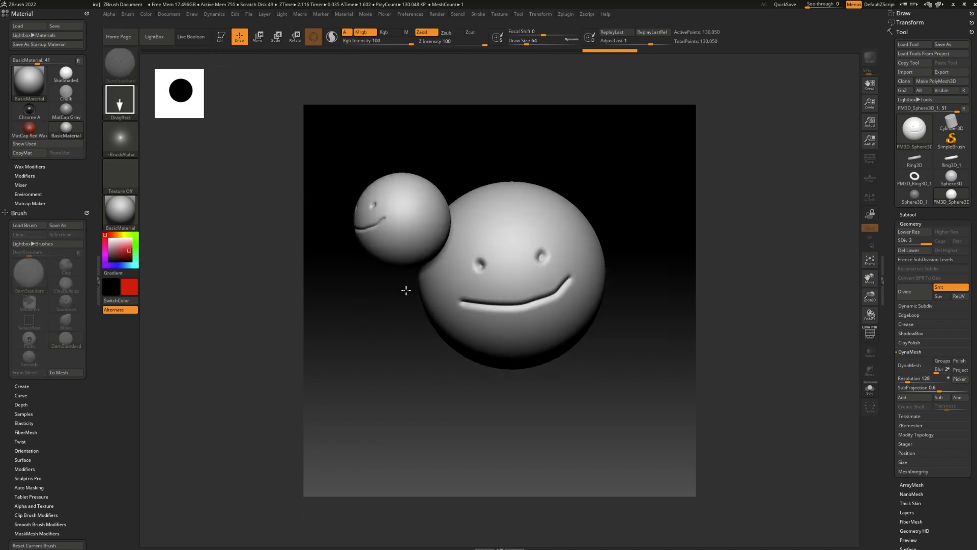
left_click_drag(406, 290, 455, 417)
left_click_drag(547, 418, 564, 463)
left_click_drag(630, 352, 647, 435)
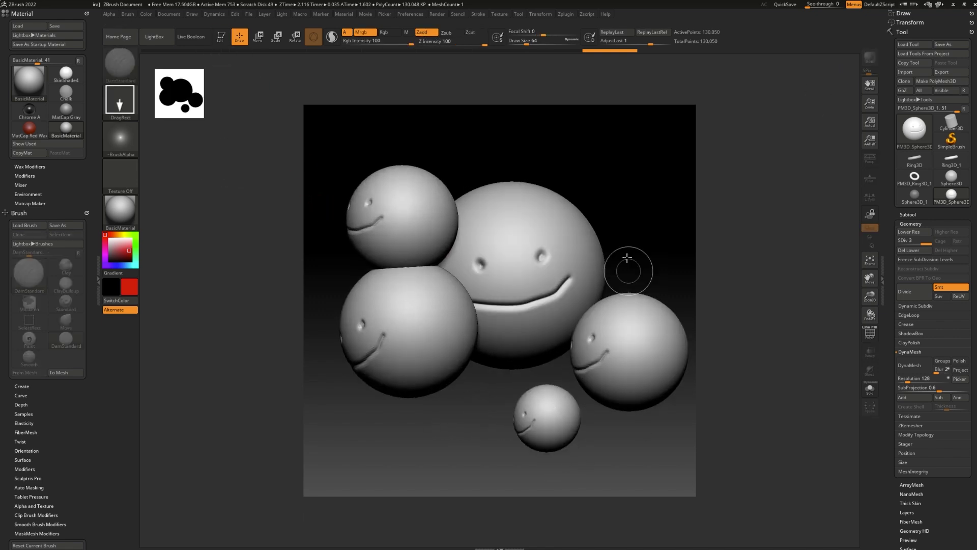
left_click_drag(627, 257, 646, 321)
left_click_drag(545, 375, 600, 530)
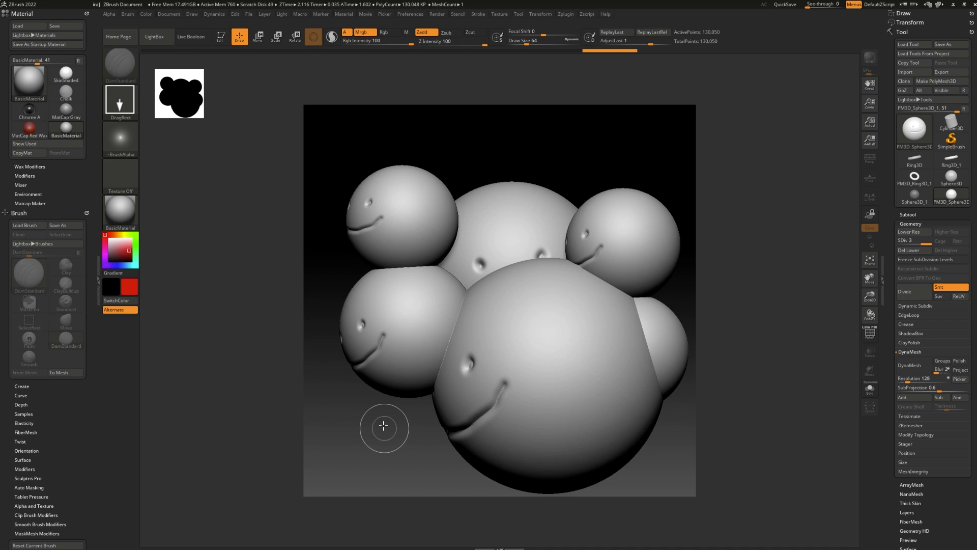
Step: Draw one more smiling sphere, about 140 px wide, below the two at the canvas's lower left and enter edit mode
left_click_drag(383, 425, 459, 491)
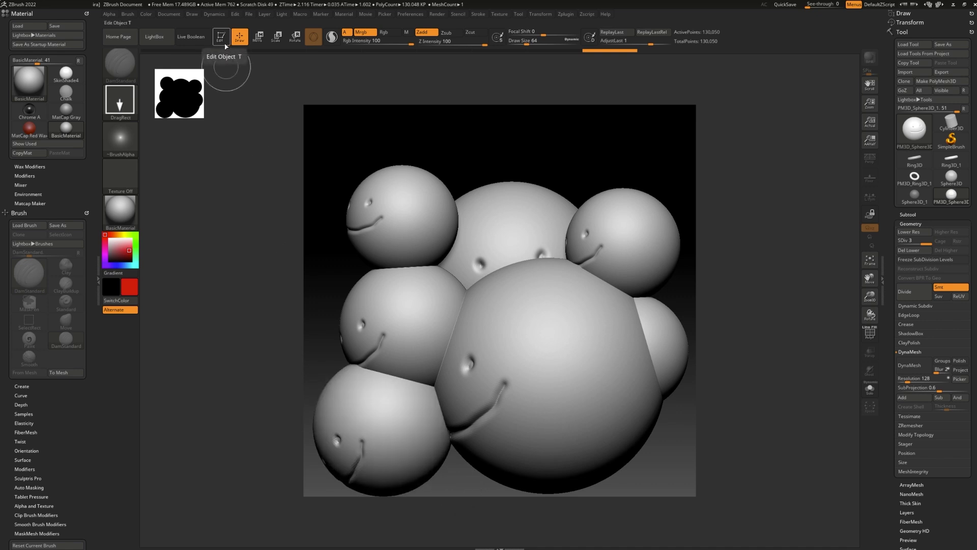
left_click(221, 37)
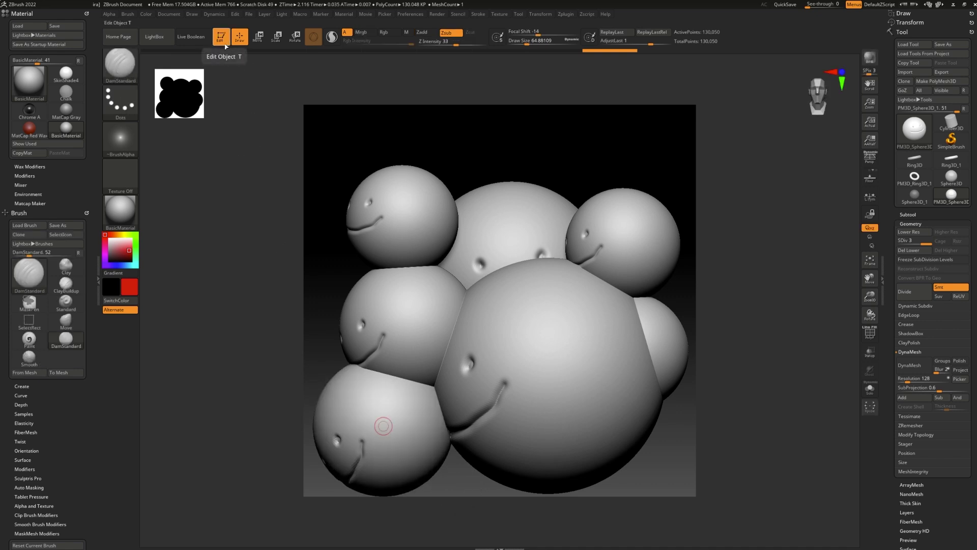
left_click_drag(491, 127, 502, 162)
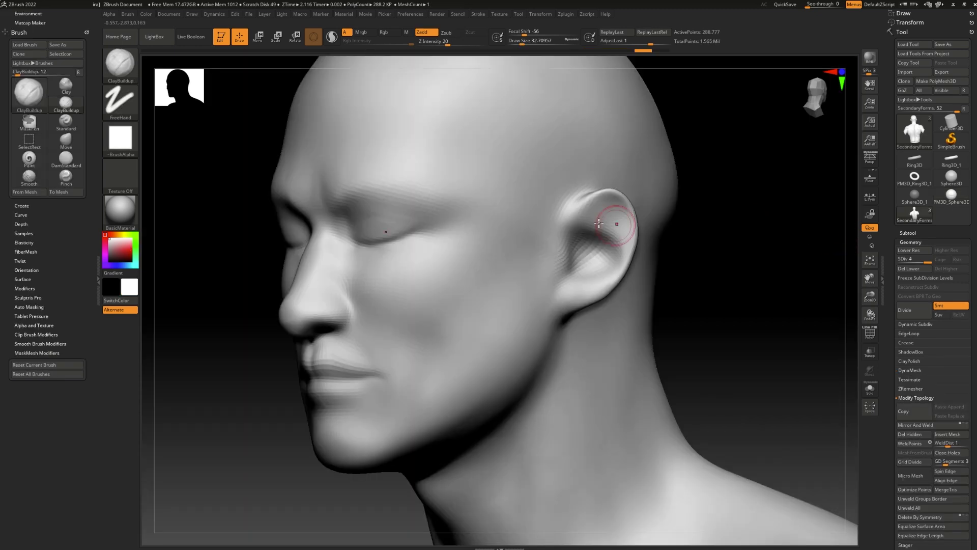
Step: Sculpt a ClayBuildup stroke inside the head's ear and check the back of the ear for distortion
left_click_drag(607, 219, 611, 217)
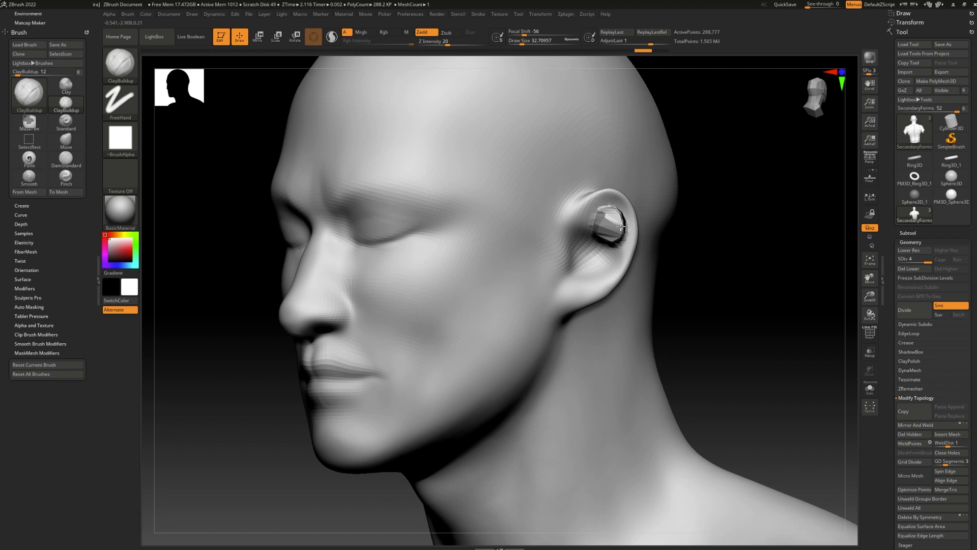
left_click_drag(705, 256, 641, 257)
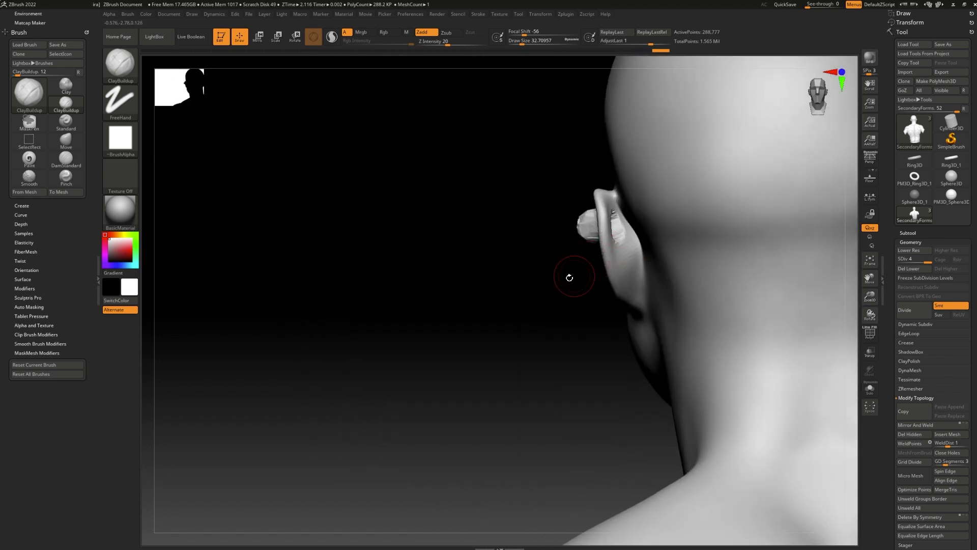
right_click_drag(569, 278, 567, 345, "ctrl")
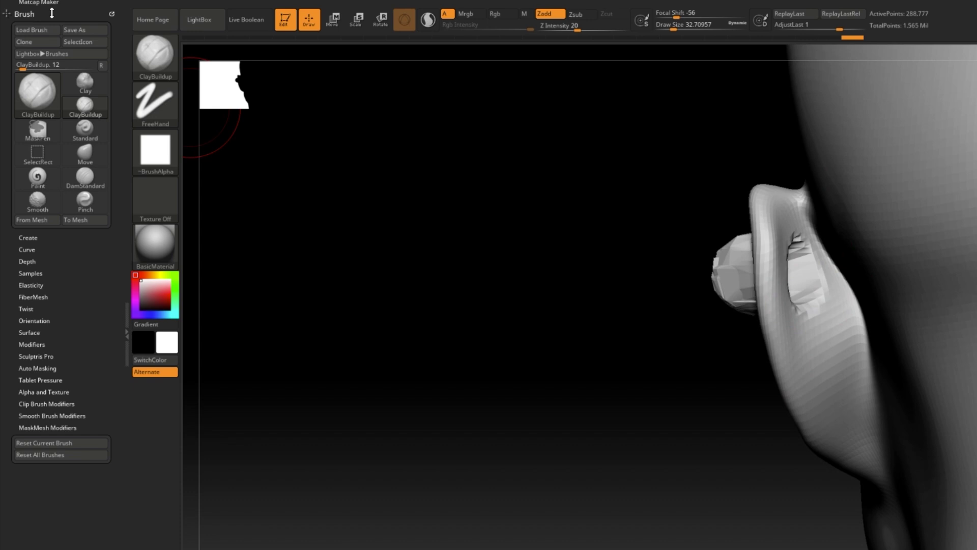
Step: Turn on BackfaceMask in the ClayBuildup brush's auto masking and sculpt inside the ear again
left_click(42, 368)
left_click(54, 521)
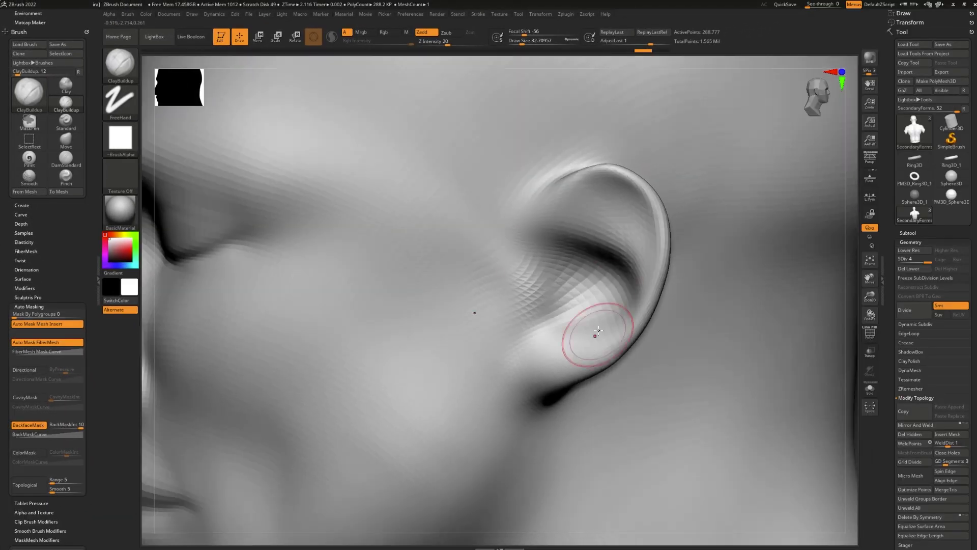
mouse_move(617, 257)
left_mouse_down()
mouse_move(624, 239)
mouse_move(616, 249)
mouse_move(605, 236)
left_mouse_up()
mouse_move(849, 297)
left_mouse_down()
mouse_move(872, 301)
mouse_move(792, 308)
left_mouse_up()
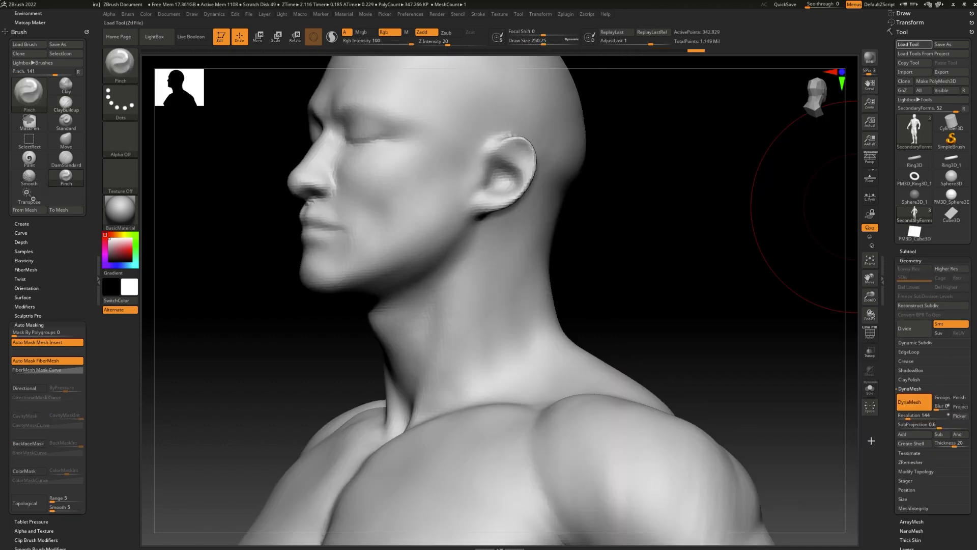